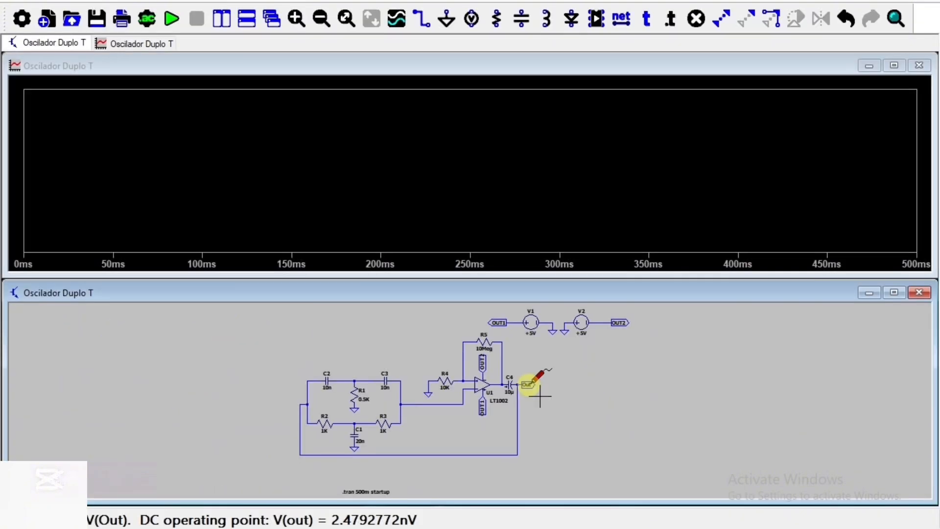
Plot the voltage at the Out node and enlarge the waveform to a few cycles between about 215.13 and 215.46 ms
{"action": "left_click", "coordinate": [527, 384]}
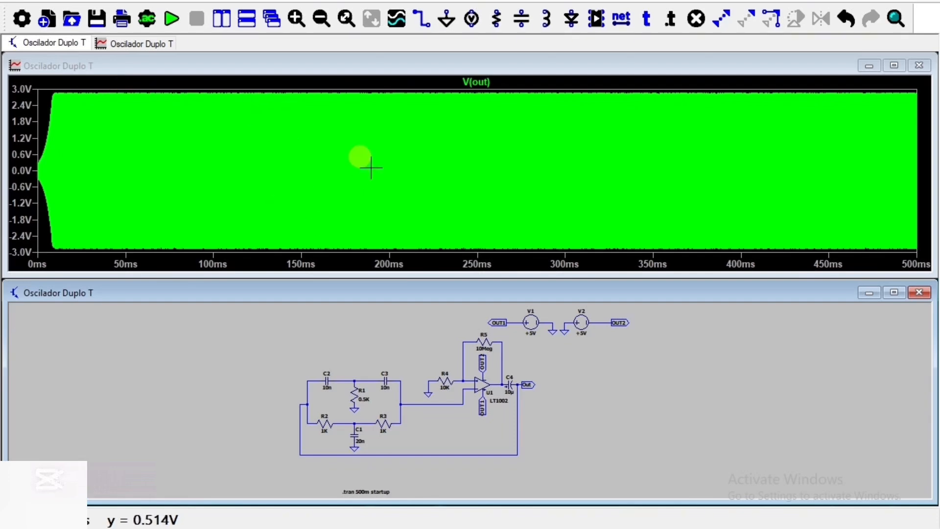
{"action": "left_click_drag", "start_coordinate": [372, 83], "coordinate": [492, 244]}
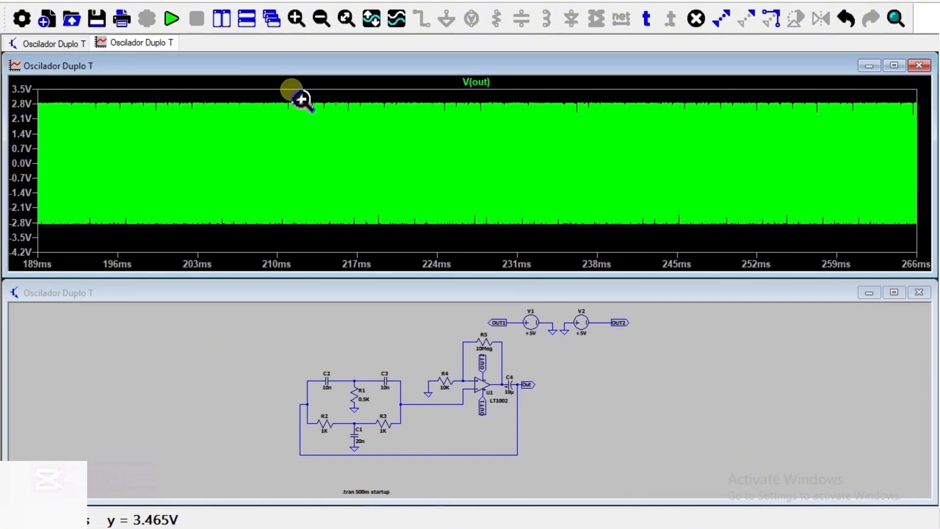
{"action": "left_click_drag", "start_coordinate": [293, 91], "coordinate": [429, 248]}
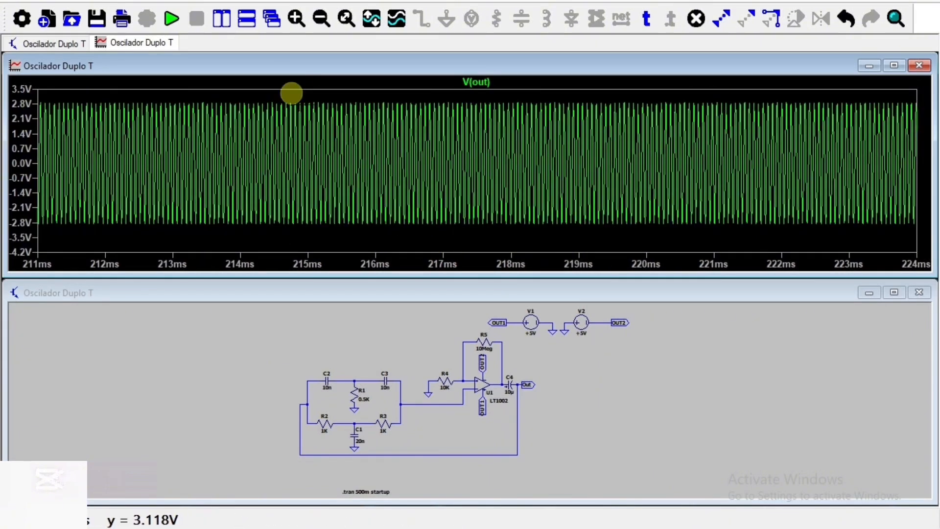
{"action": "left_click_drag", "start_coordinate": [292, 93], "coordinate": [408, 268]}
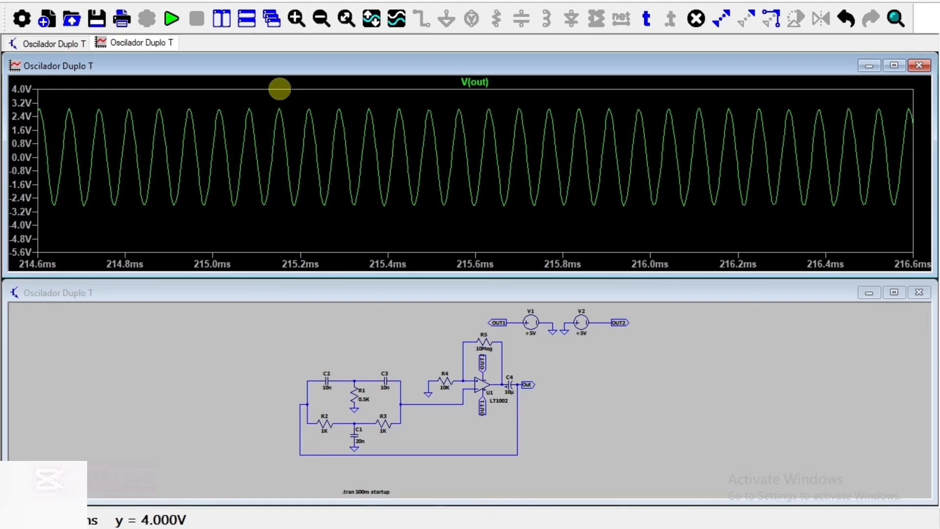
{"action": "left_click_drag", "start_coordinate": [280, 92], "coordinate": [418, 258]}
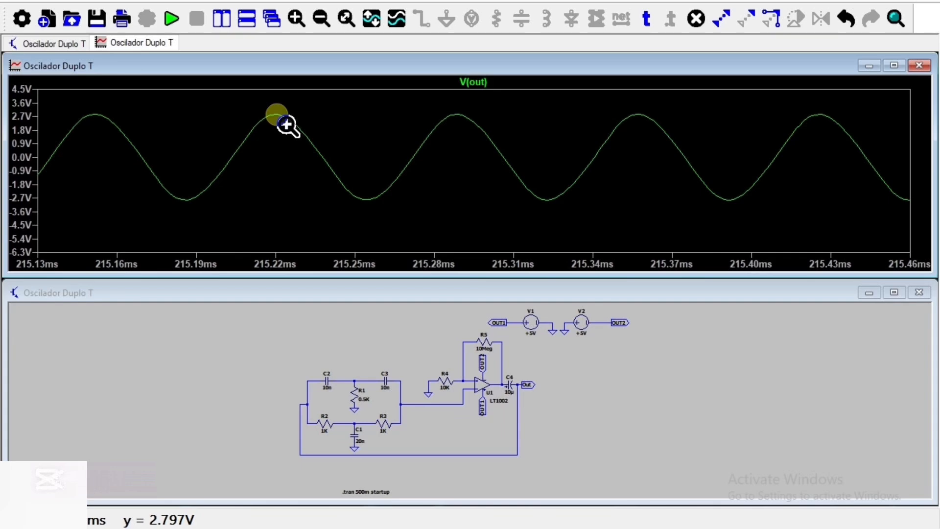
Measure the period and peak-to-peak voltage of one V(out) cycle between two neighbouring crests
{"action": "left_click_drag", "start_coordinate": [278, 115], "coordinate": [461, 206]}
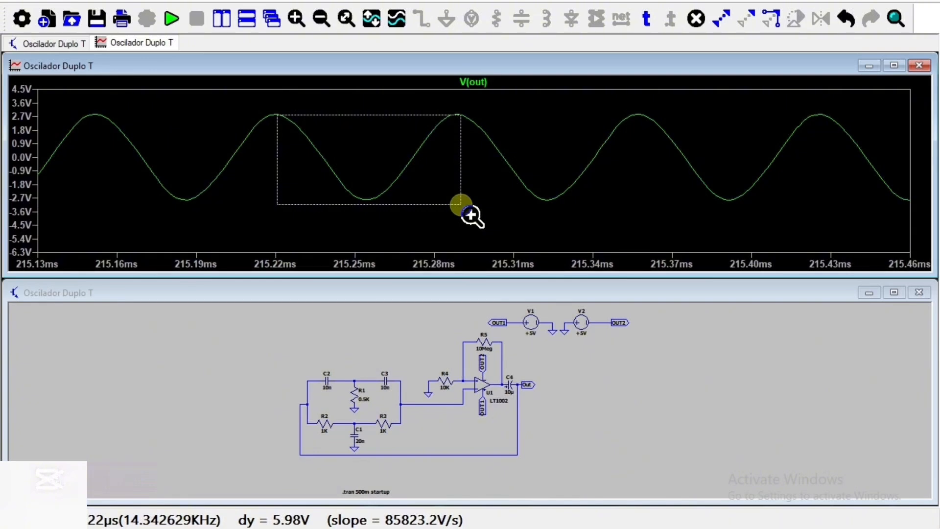
{"action": "left_click_drag", "start_coordinate": [461, 206], "coordinate": [460, 205]}
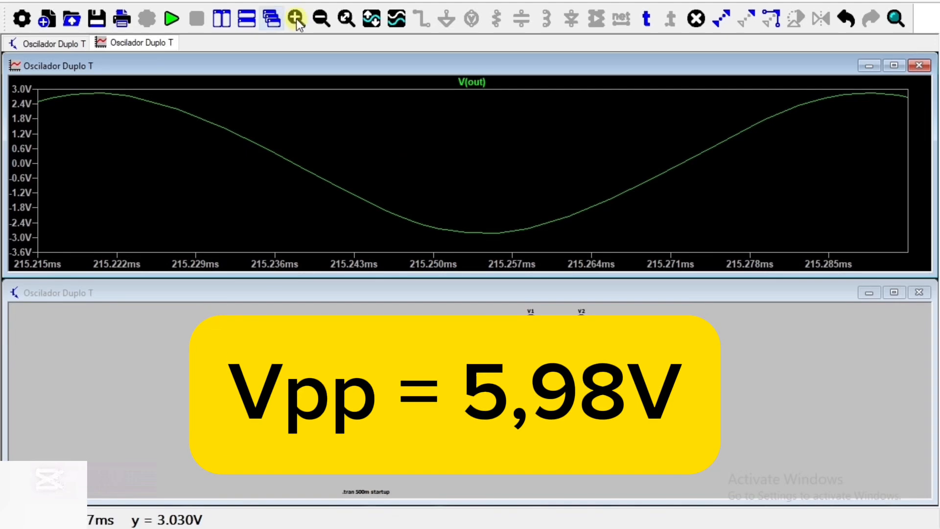
Generate the FFT of V(out) over the full trace and enlarge its main peak between about 14.46 and 14.70 kHz in a maximized plot
{"action": "left_click", "coordinate": [345, 21]}
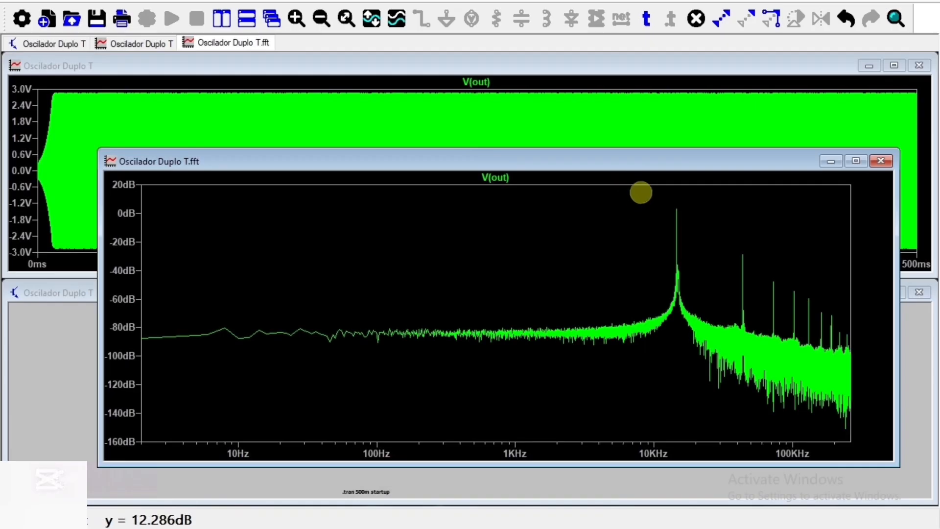
{"action": "left_click_drag", "start_coordinate": [643, 190], "coordinate": [724, 482]}
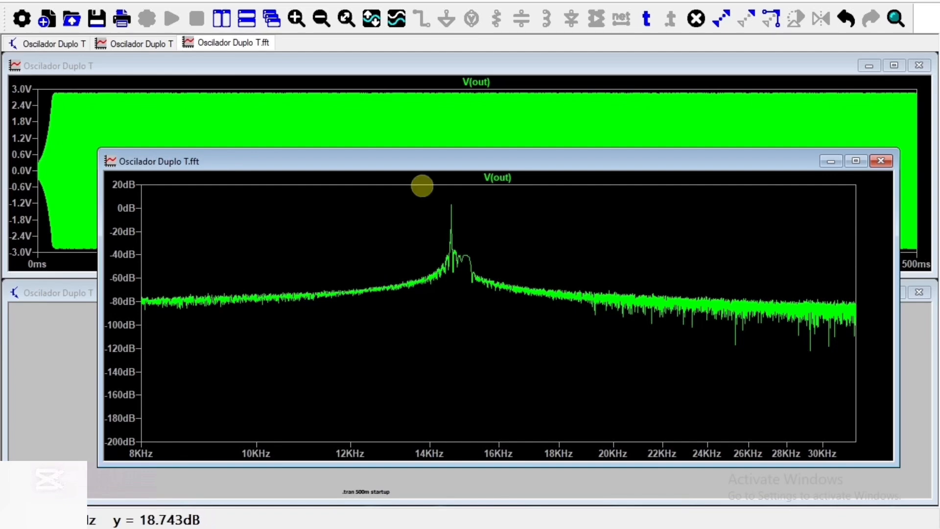
{"action": "left_click_drag", "start_coordinate": [423, 191], "coordinate": [503, 340]}
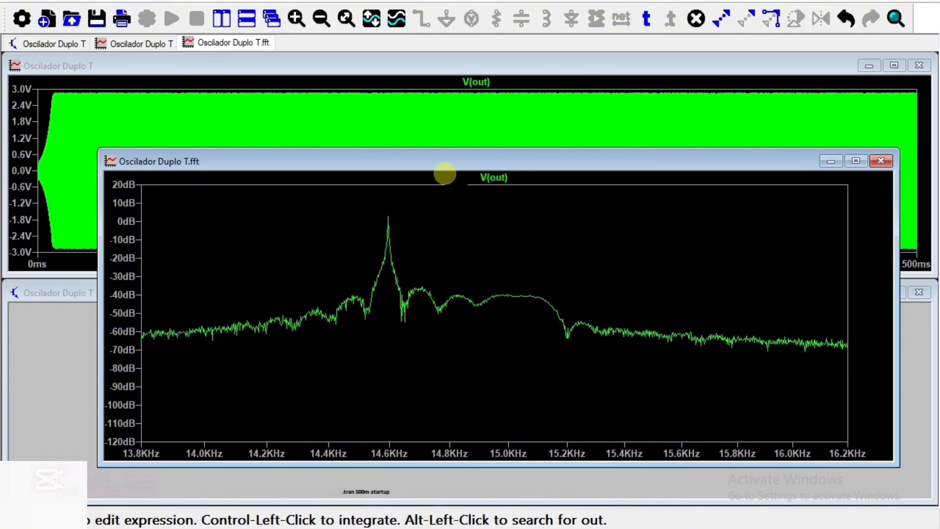
{"action": "left_click_drag", "start_coordinate": [348, 197], "coordinate": [418, 346]}
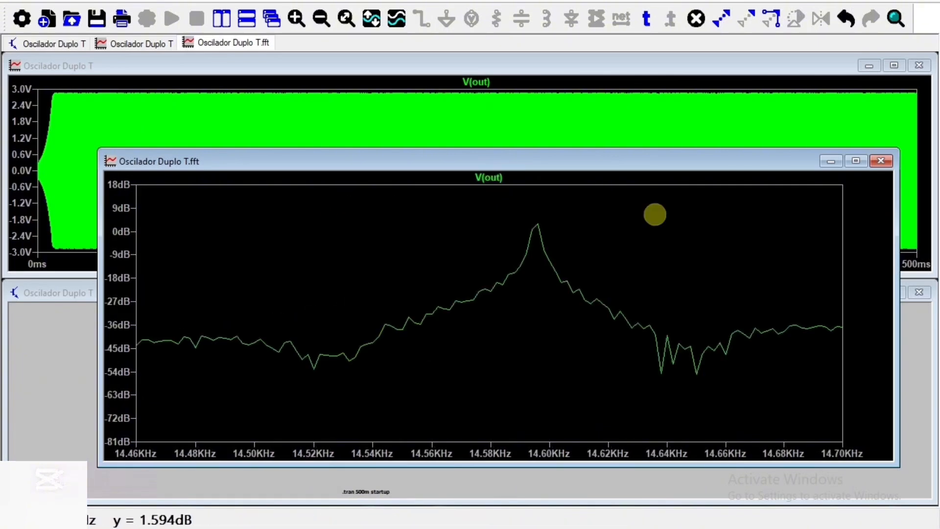
{"action": "left_click", "coordinate": [855, 161]}
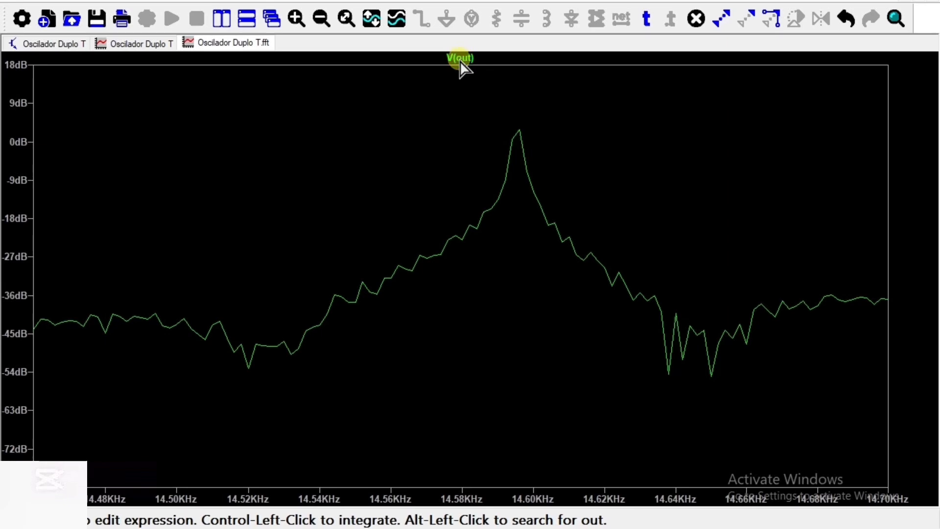
Attach a cursor to V(out) in the FFT plot and place it on the main peak to read its frequency and magnitude
{"action": "left_click", "coordinate": [460, 58]}
{"action": "mouse_move", "coordinate": [460, 252]}
{"action": "left_mouse_down"}
{"action": "mouse_move", "coordinate": [544, 257]}
{"action": "mouse_move", "coordinate": [511, 257]}
{"action": "mouse_move", "coordinate": [520, 255]}
{"action": "left_mouse_up"}
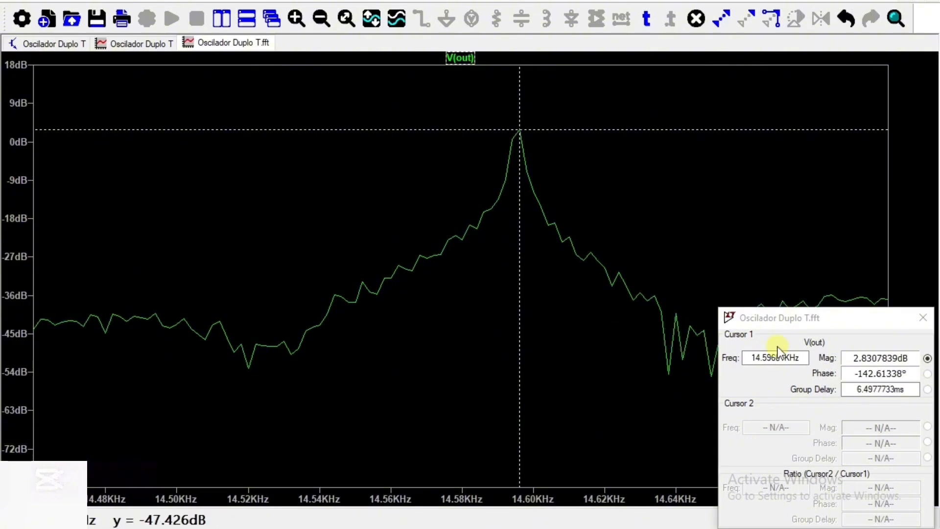
{"action": "left_click", "coordinate": [857, 317]}
{"action": "left_click_drag", "start_coordinate": [857, 319], "coordinate": [760, 129]}
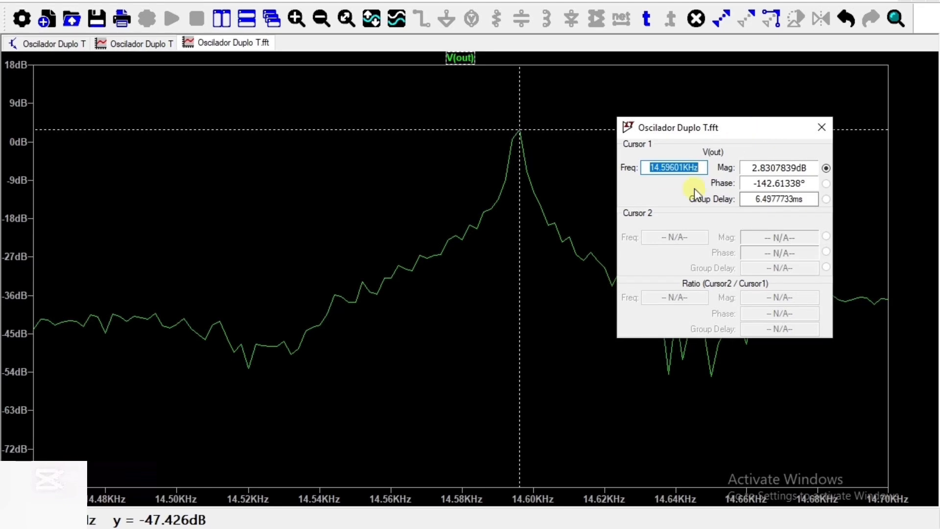
{"action": "double_click", "coordinate": [784, 168]}
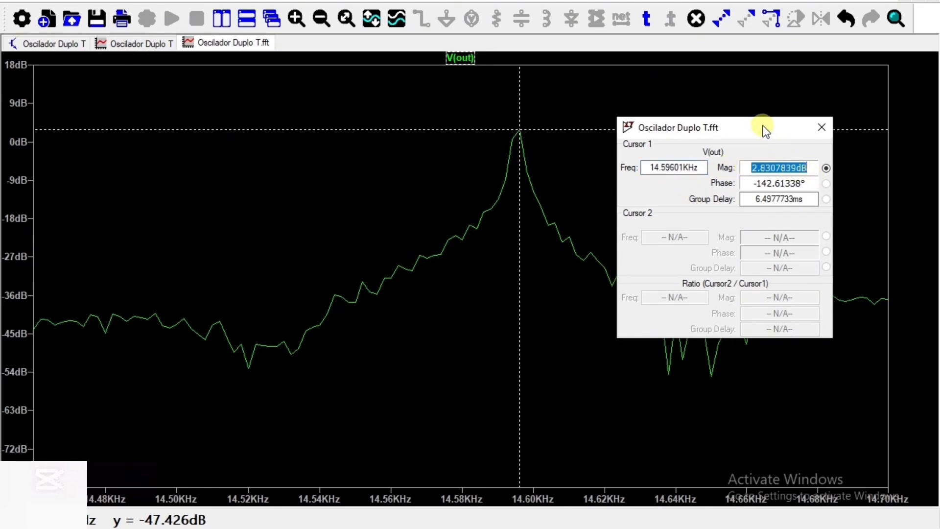
{"action": "left_click_drag", "start_coordinate": [763, 126], "coordinate": [803, 116]}
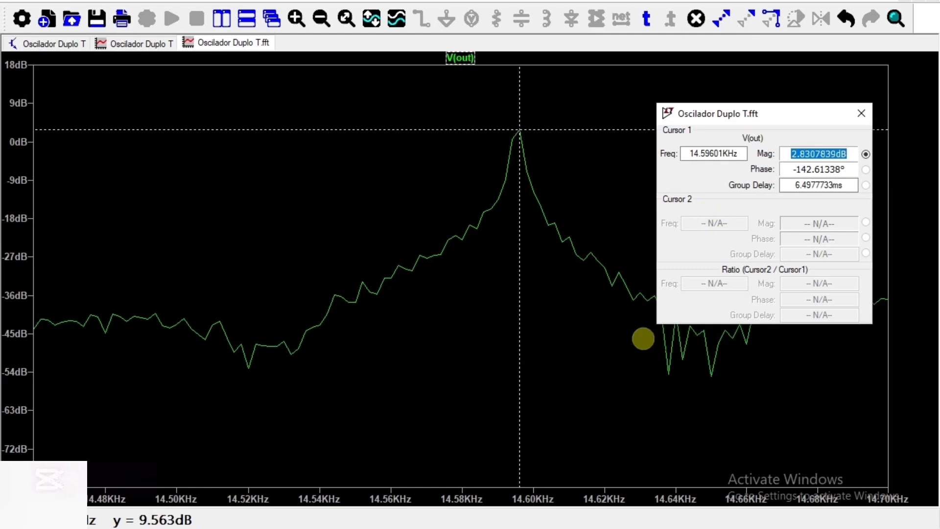
Restore the full spectrum range, and close the cursor readout and the FFT plot
{"action": "left_click", "coordinate": [345, 20]}
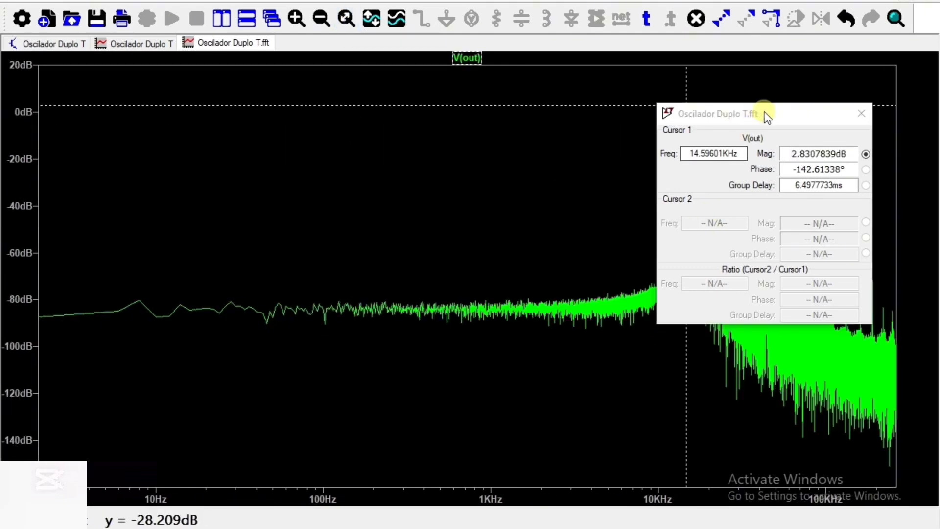
{"action": "left_click", "coordinate": [861, 114]}
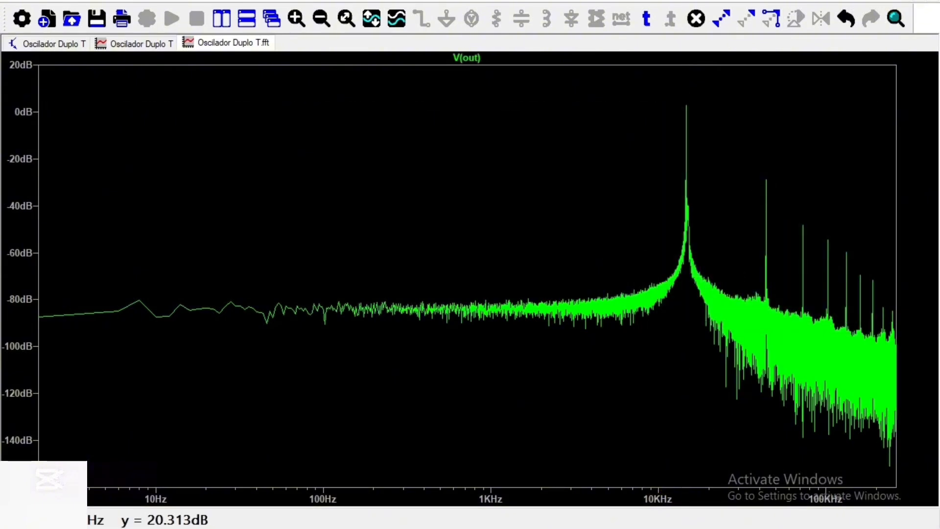
{"action": "left_click", "coordinate": [918, 1]}
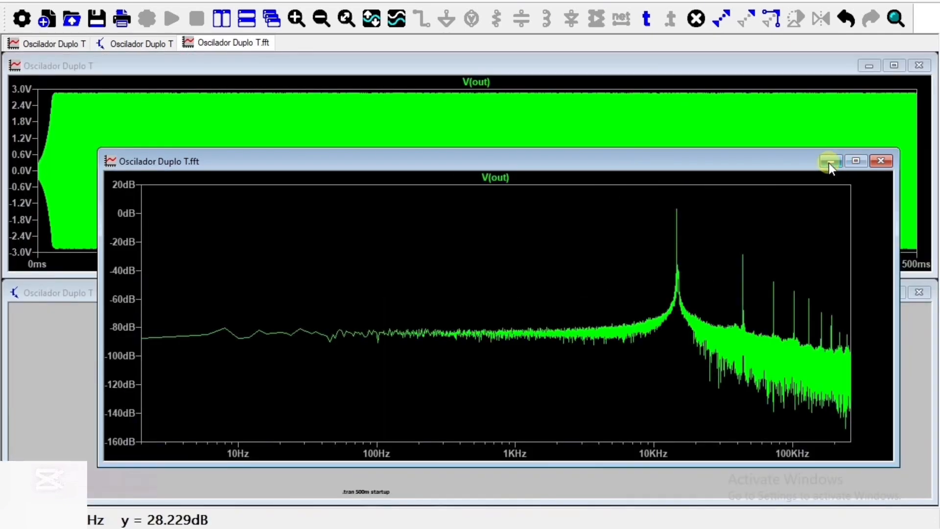
{"action": "left_click", "coordinate": [880, 161]}
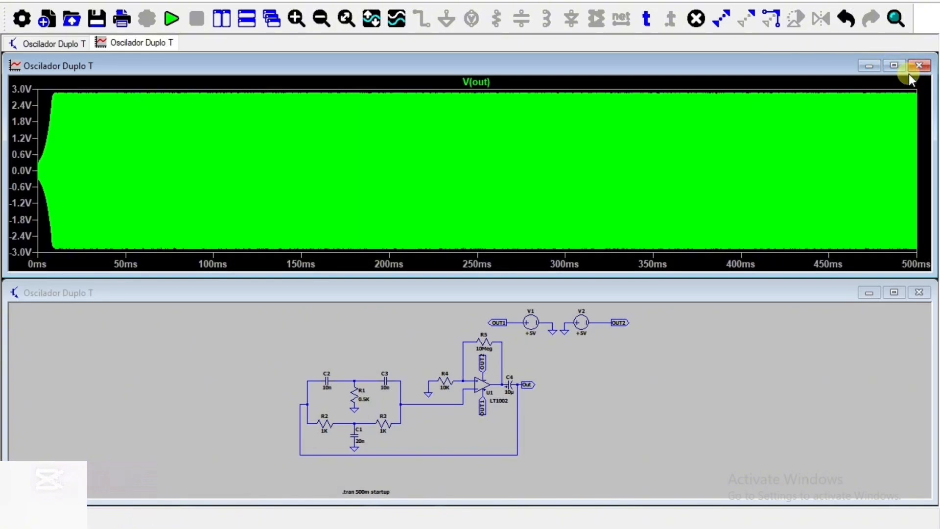
Delete the V(out) trace and plot the voltage of the feedback wire into the twin-T network from about 162 to 167 ms
{"action": "left_click", "coordinate": [460, 447]}
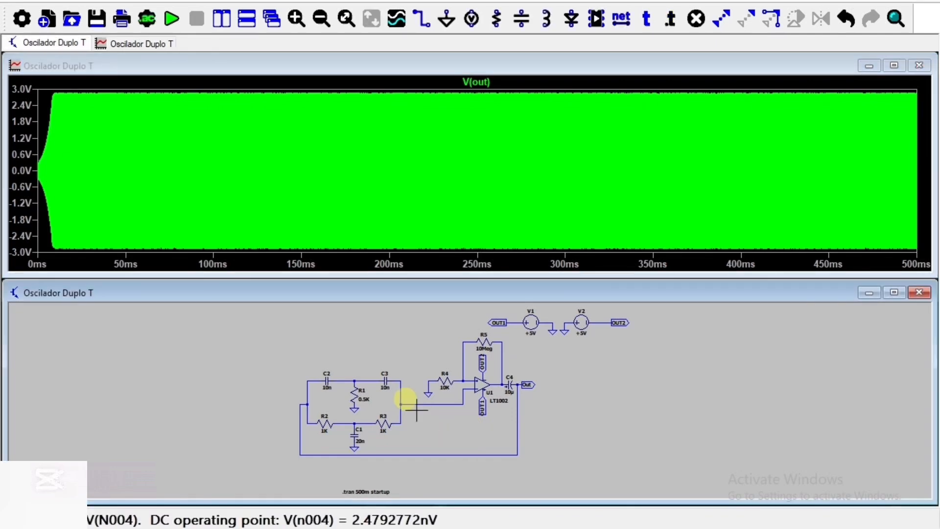
{"action": "right_click", "coordinate": [480, 83]}
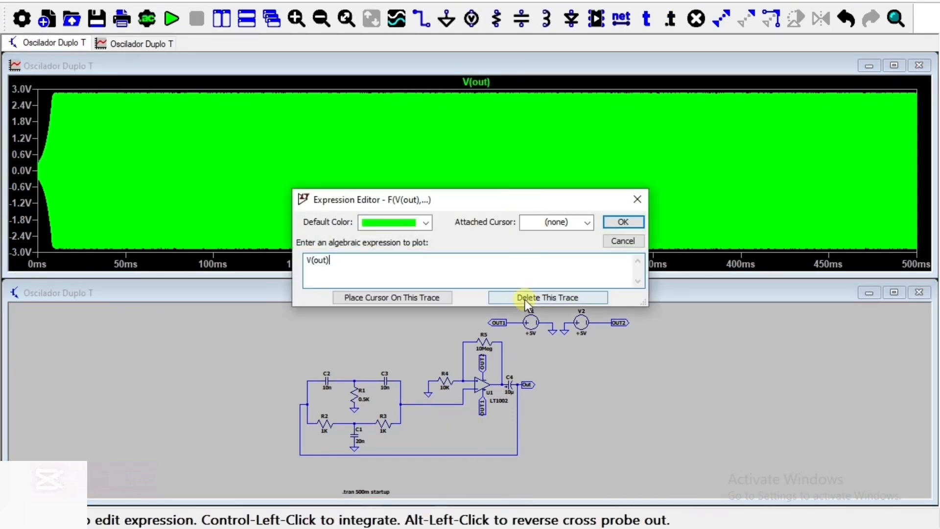
{"action": "left_click", "coordinate": [531, 298]}
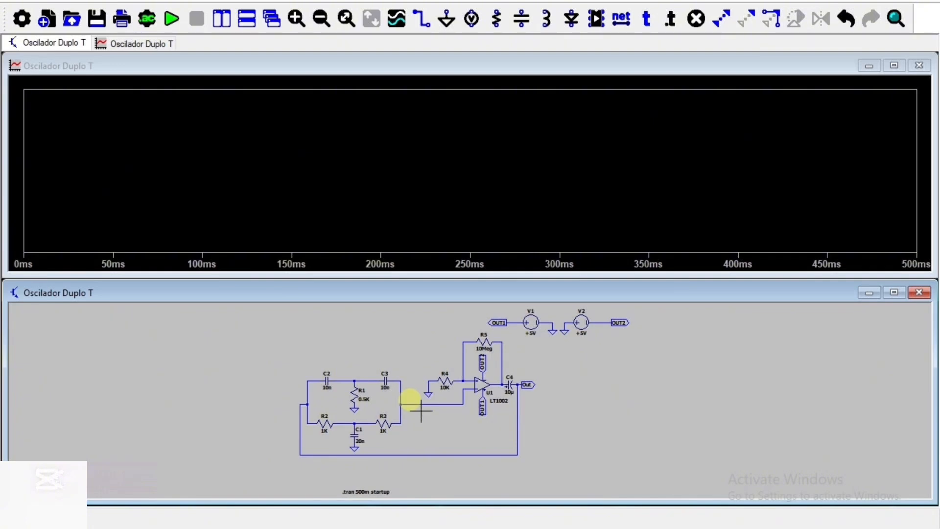
{"action": "left_click", "coordinate": [325, 455]}
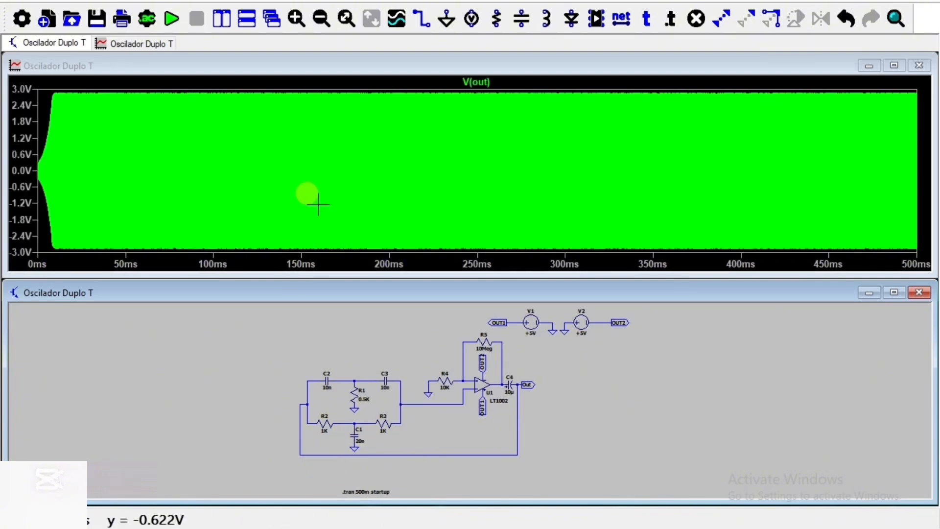
{"action": "left_click_drag", "start_coordinate": [300, 87], "coordinate": [391, 261]}
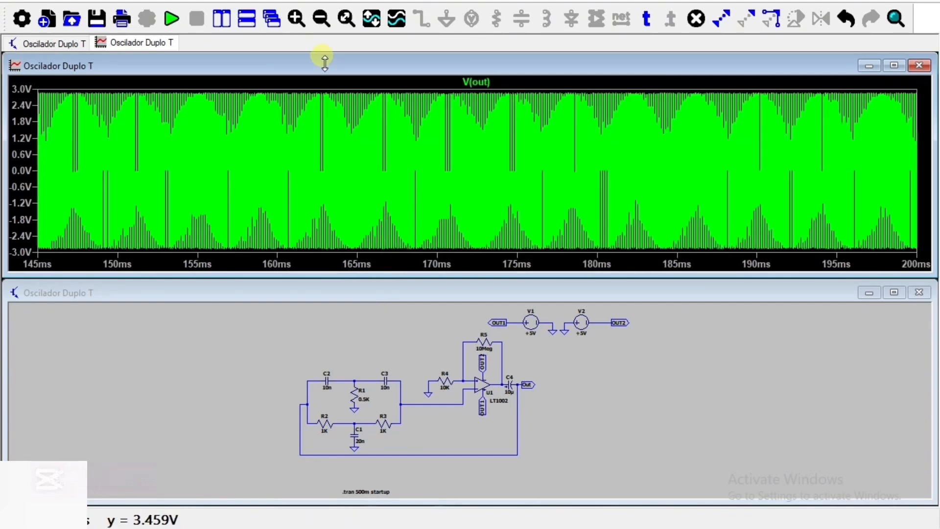
{"action": "left_click_drag", "start_coordinate": [311, 91], "coordinate": [387, 267]}
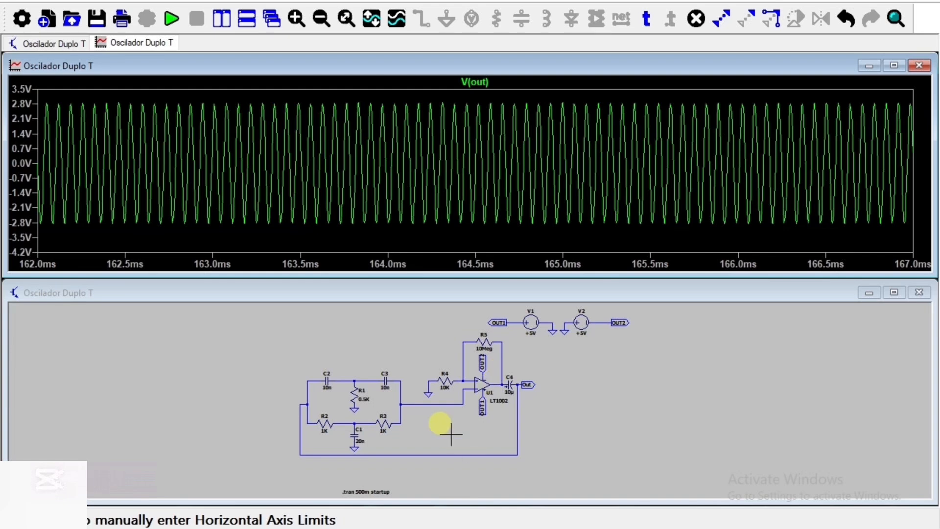
Overlay the voltage of the wire from the twin-T network to the op-amp input, and plot V(out) alone again
{"action": "left_click", "coordinate": [434, 431]}
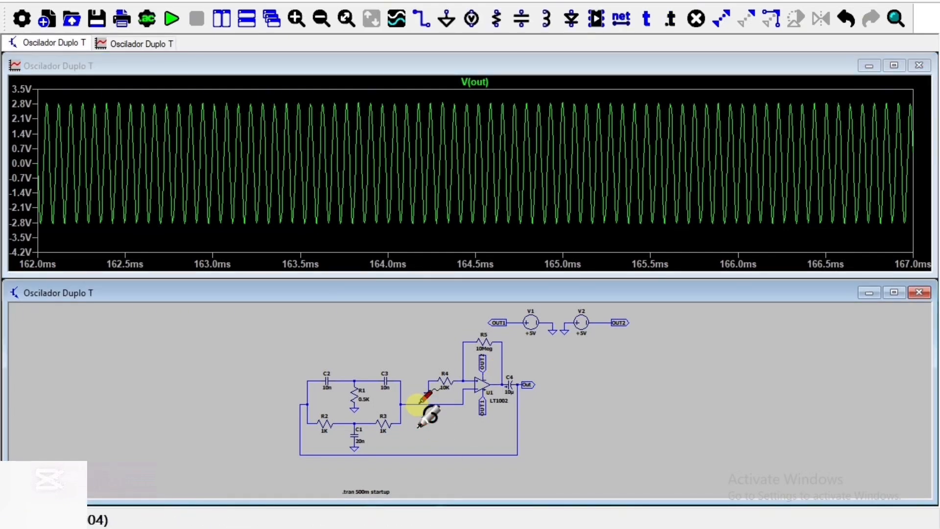
{"action": "left_click", "coordinate": [420, 403]}
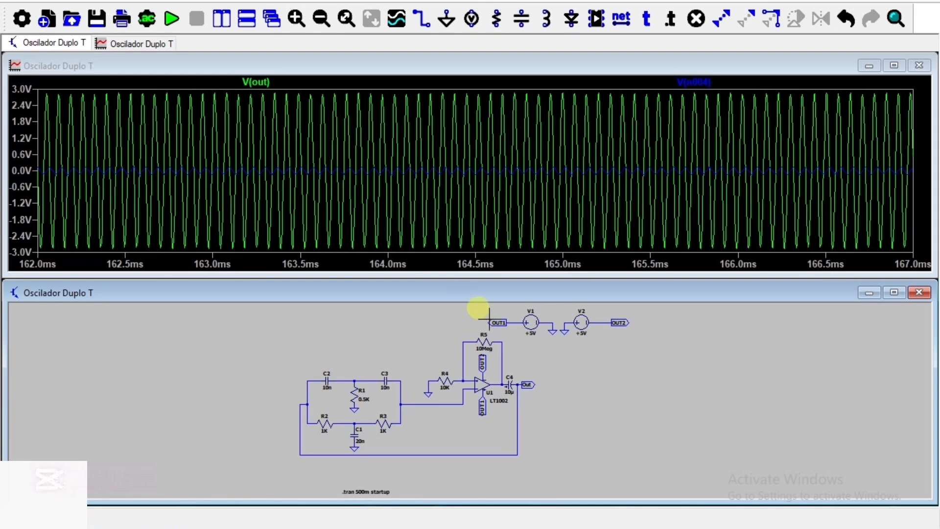
{"action": "left_click", "coordinate": [532, 387]}
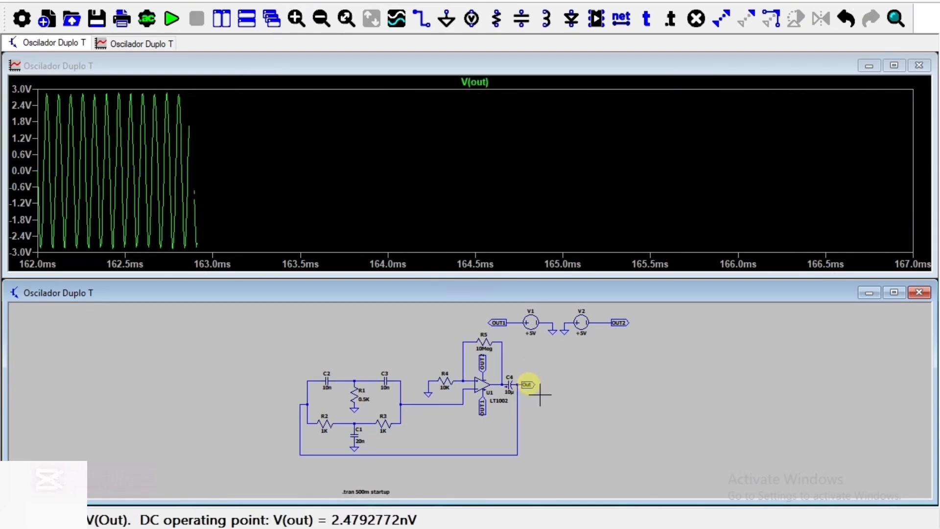